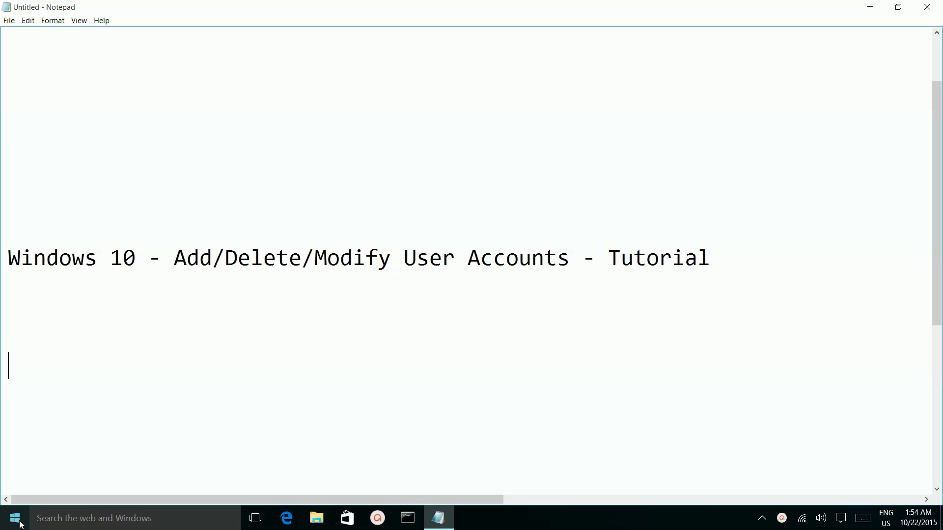
# Open the Windows Start menu from the taskbar over the Notepad tutorial title.
pyautogui.click(14, 521)
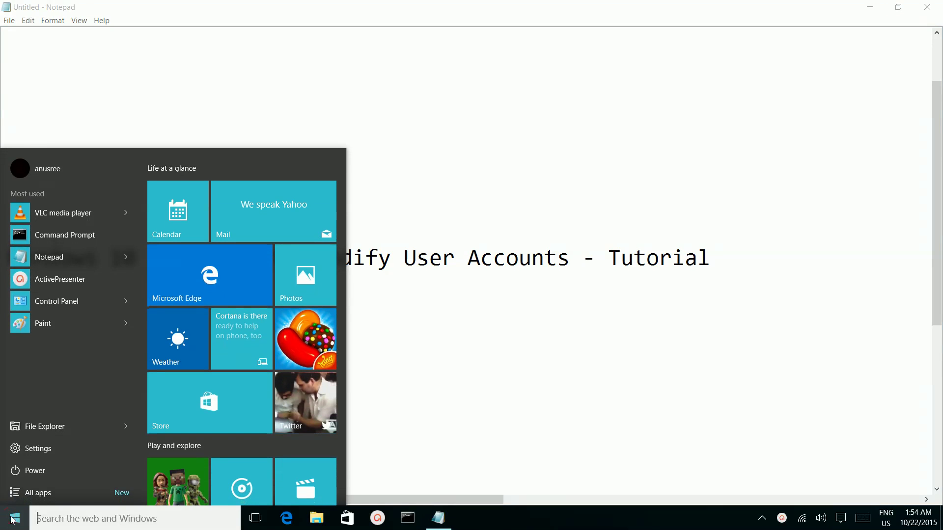
# Go to Settings > Accounts > Family & other users.
pyautogui.click(45, 448)
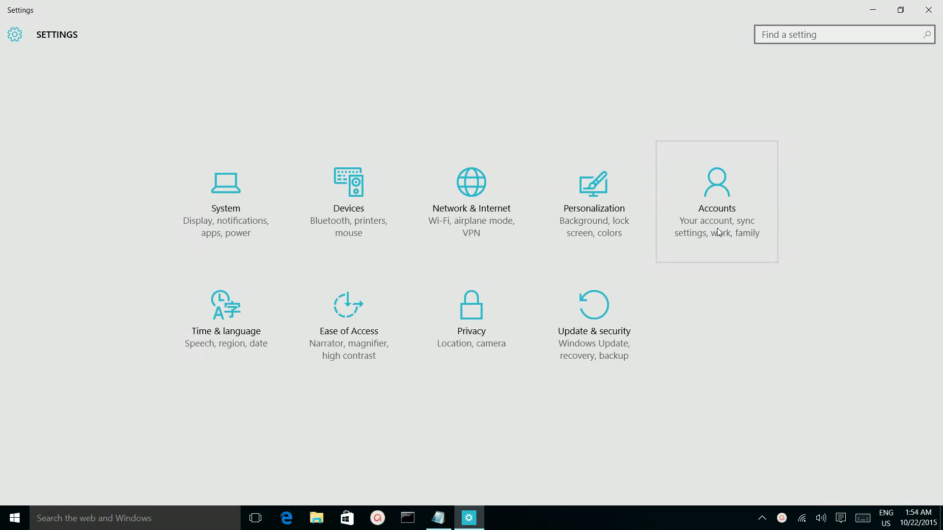
pyautogui.click(725, 200)
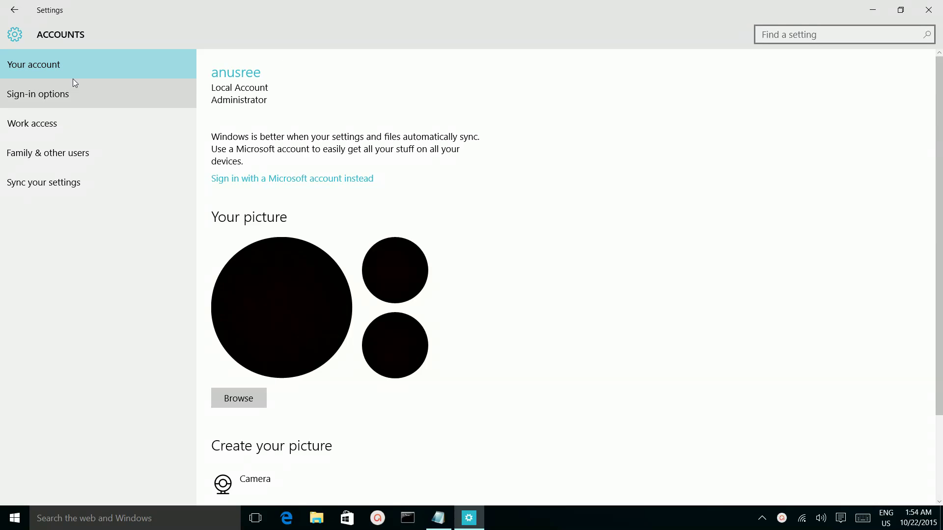
pyautogui.click(50, 151)
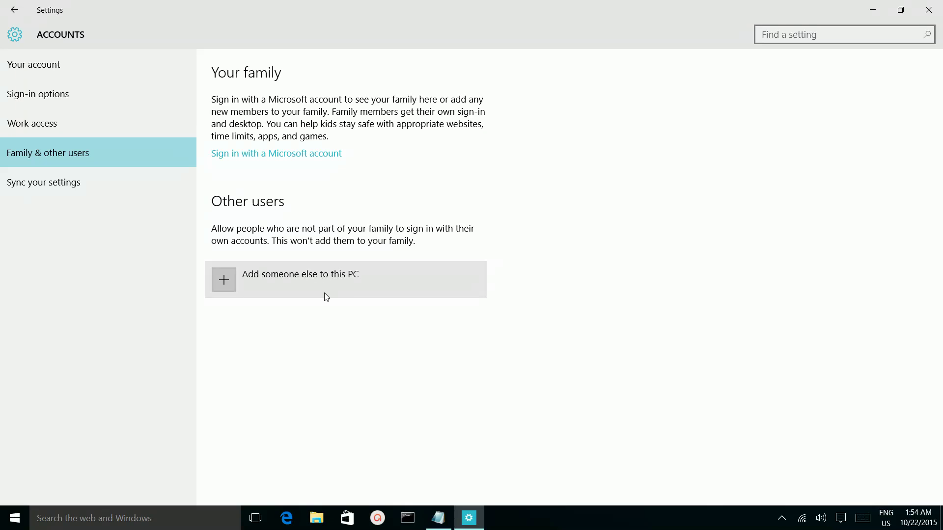
# Choose to add someone else without sign-in info or a Microsoft account, opening the local-account form.
pyautogui.click(273, 279)
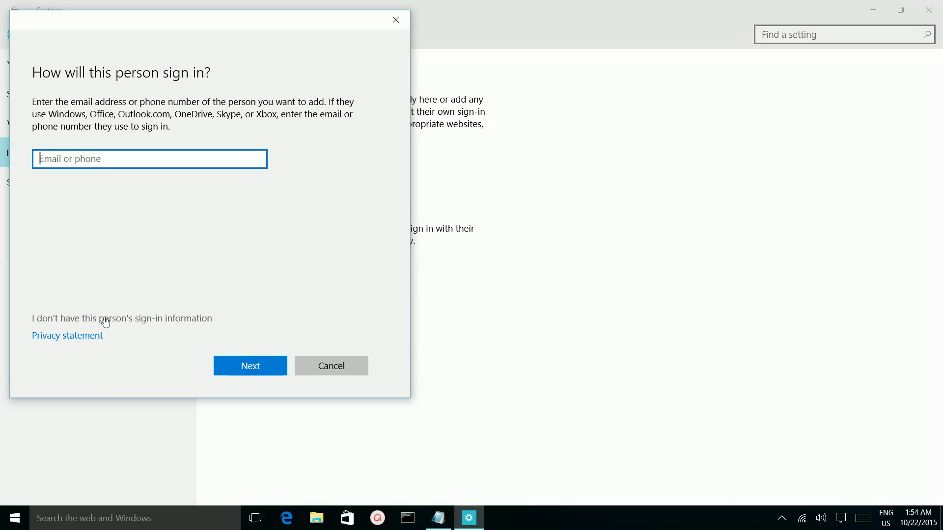
pyautogui.click(142, 320)
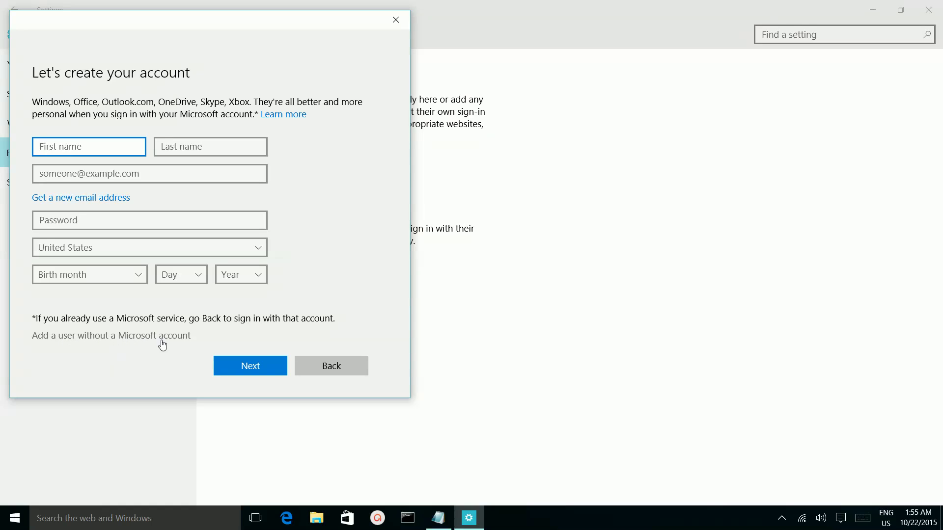
pyautogui.click(116, 338)
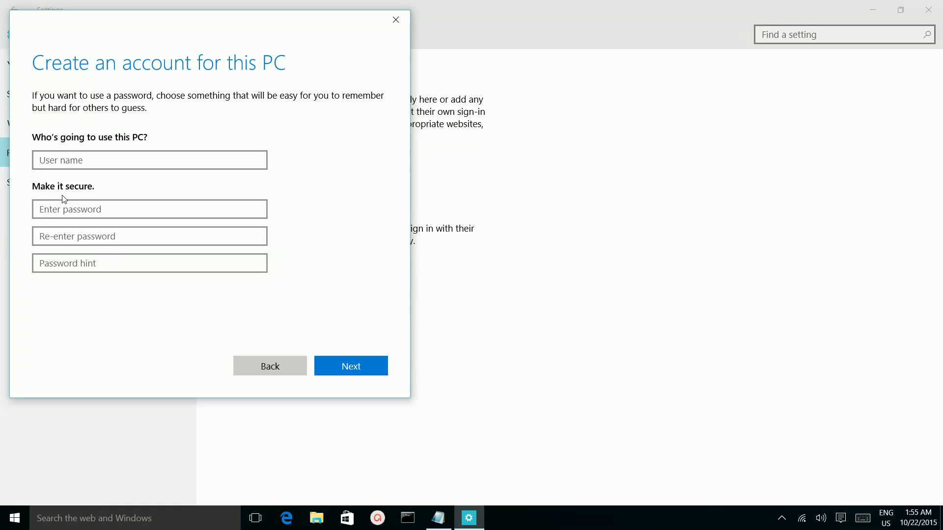
# Enter the new user name, the password twice, and a password hint in the account form.
pyautogui.click(65, 160)
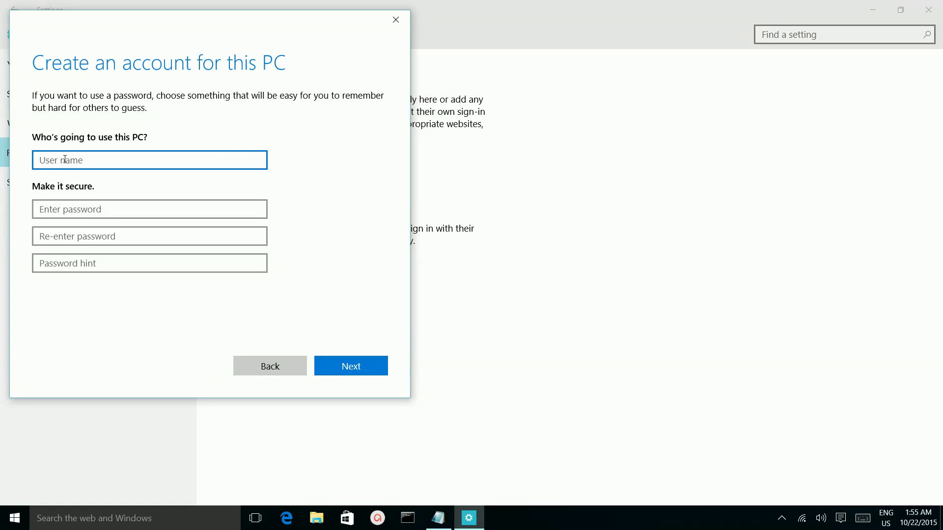
pyautogui.write('john')
pyautogui.click(71, 204)
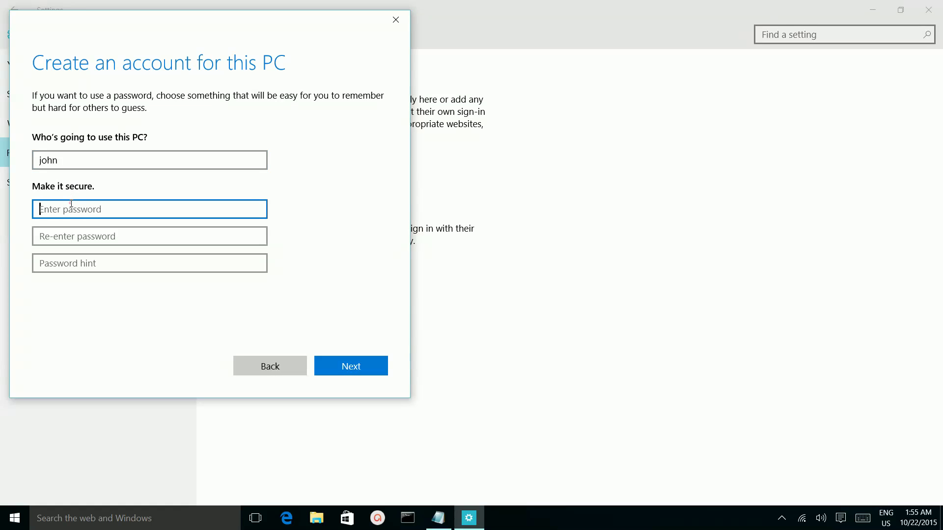
pyautogui.write('pa')
pyautogui.click(73, 240)
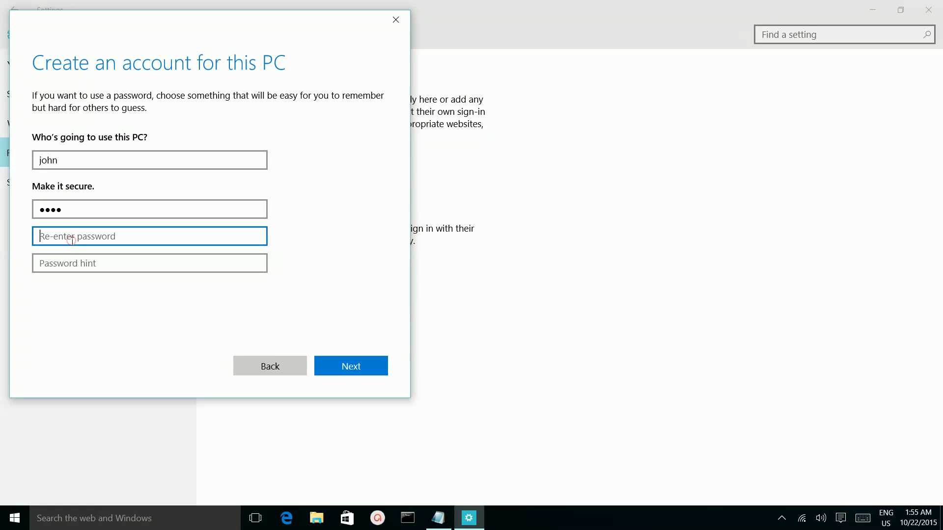
pyautogui.write('pass')
pyautogui.click(78, 260)
pyautogui.write('joh')
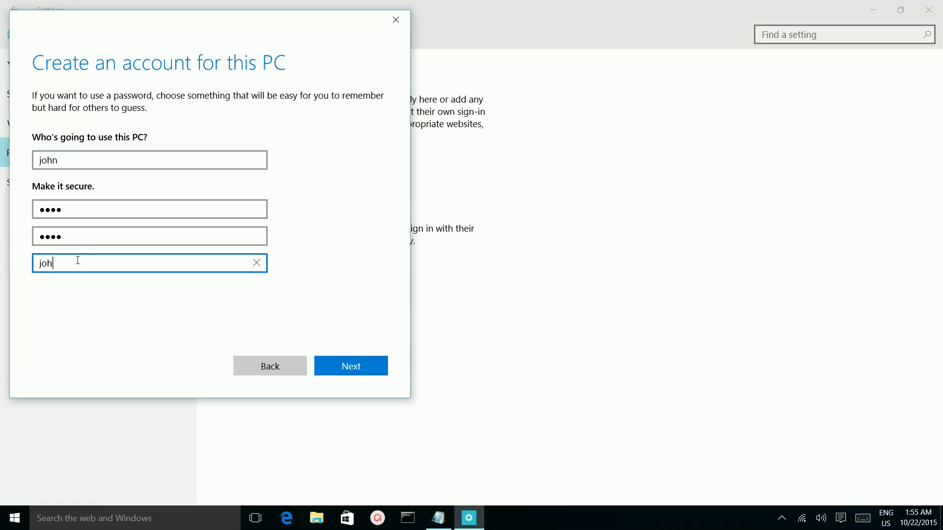
pyautogui.press('BackSpace')
pyautogui.press('BackSpace')
pyautogui.write('pass')
# Create the first local account, then start adding another person without their sign-in information.
pyautogui.click(357, 369)
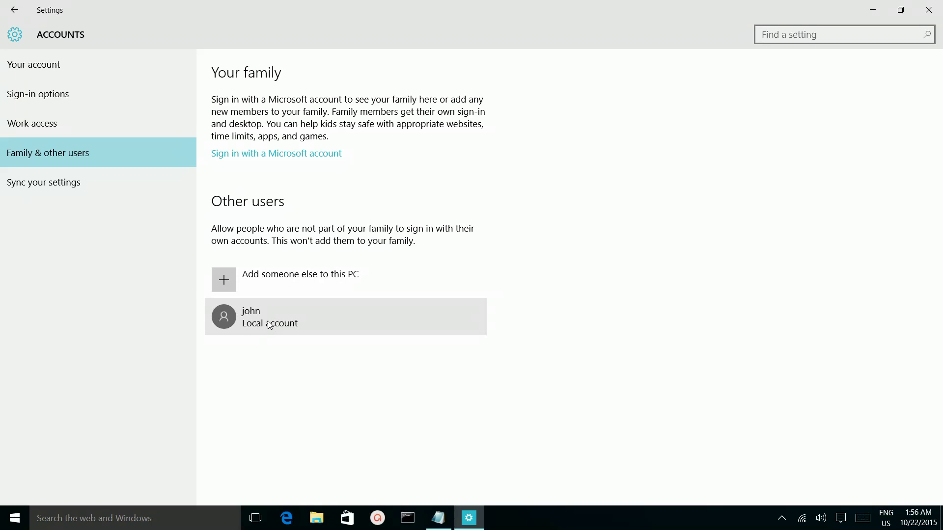
pyautogui.click(275, 276)
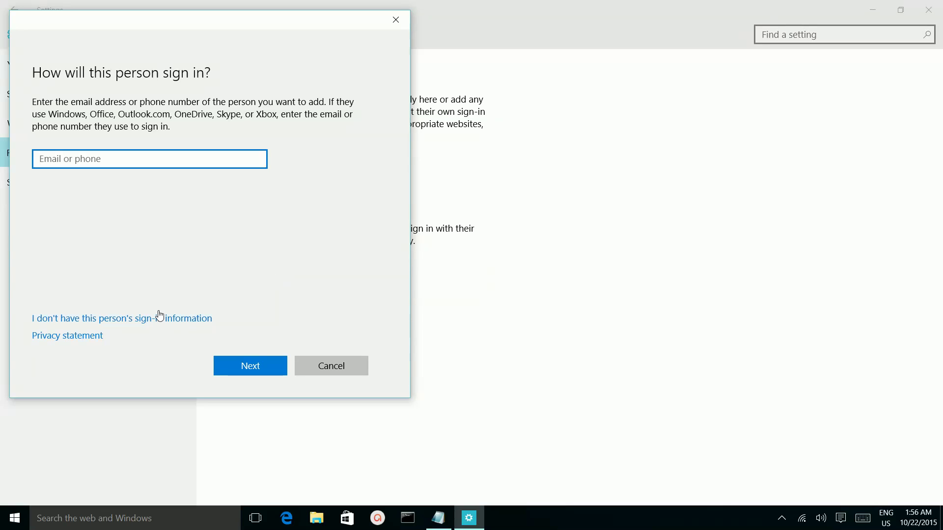
pyautogui.click(162, 320)
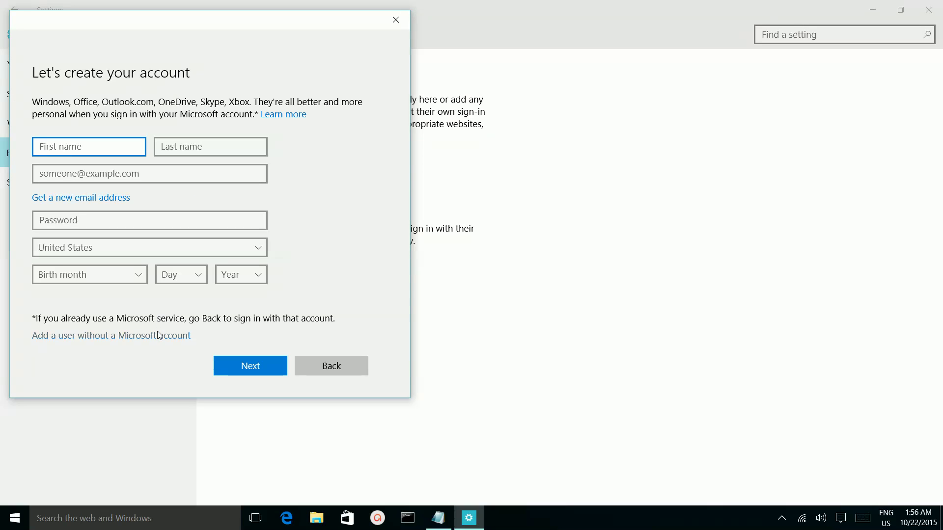
# Create a second local account without a Microsoft account, with its own user name, password and hint.
pyautogui.click(106, 338)
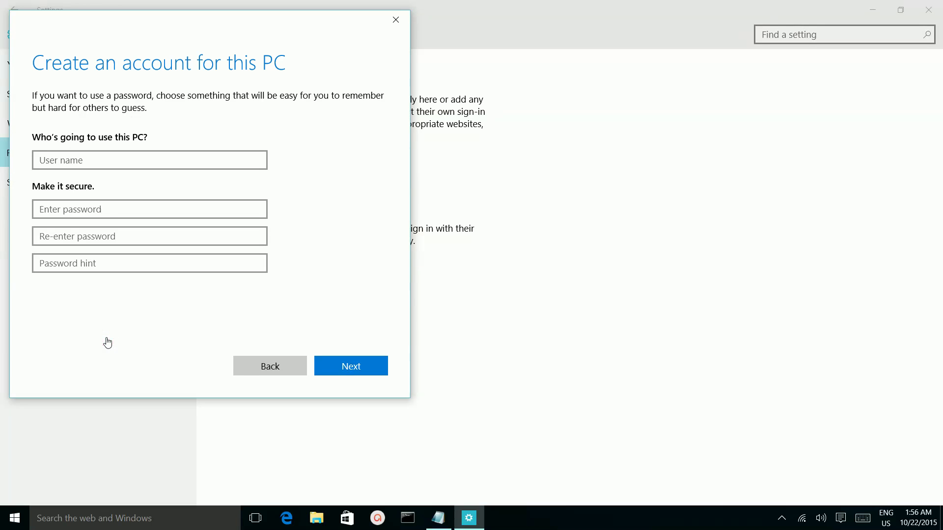
pyautogui.click(122, 163)
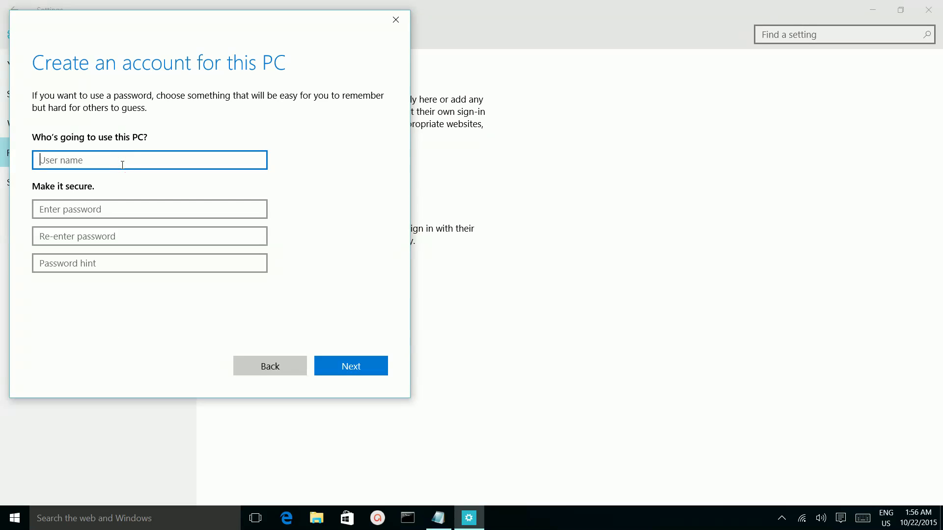
pyautogui.write('anna')
pyautogui.click(110, 210)
pyautogui.write('****')
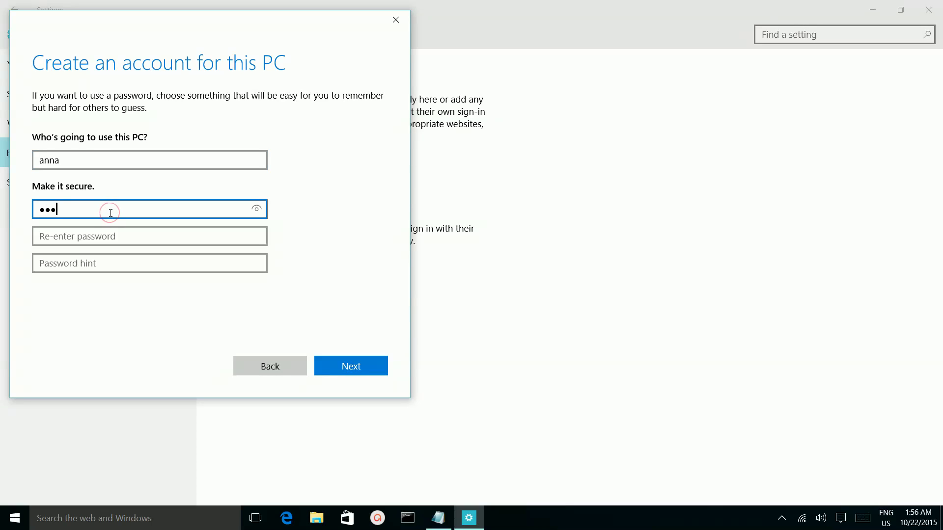
pyautogui.click(108, 235)
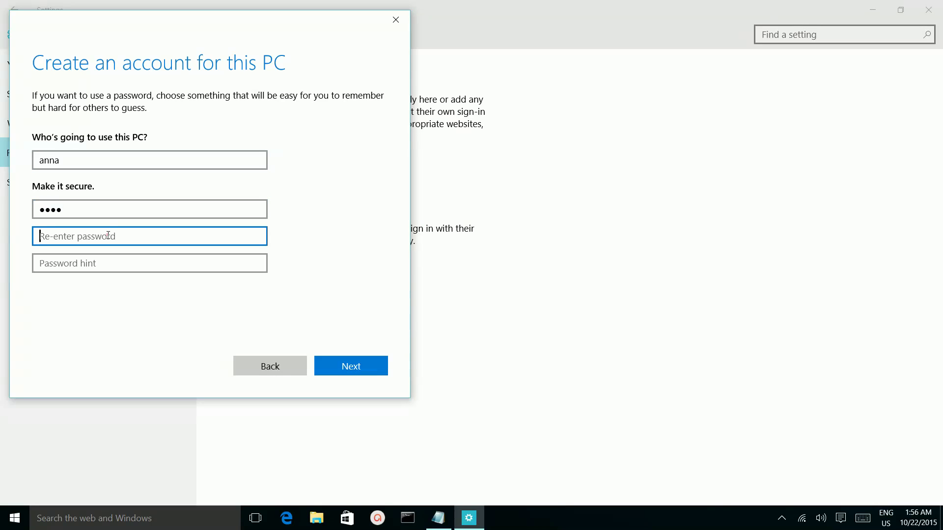
pyautogui.write('****')
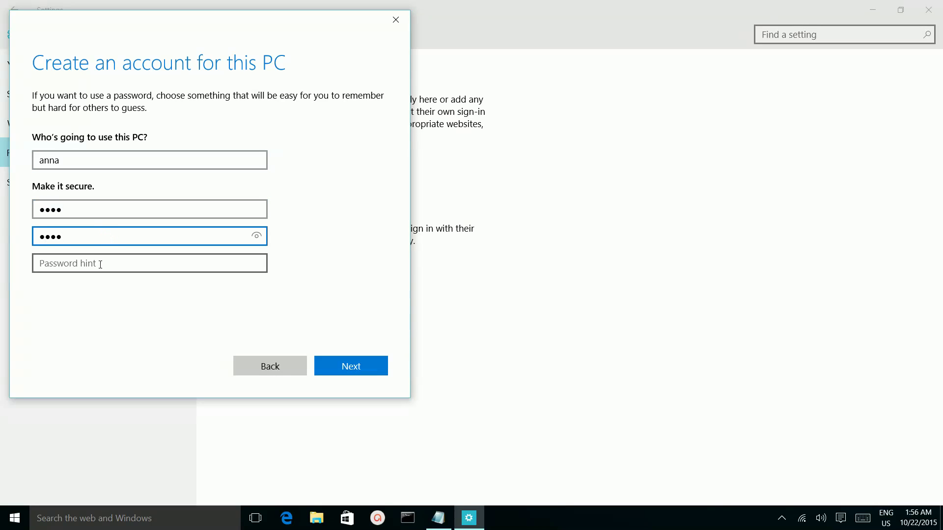
pyautogui.click(100, 264)
pyautogui.write('pass')
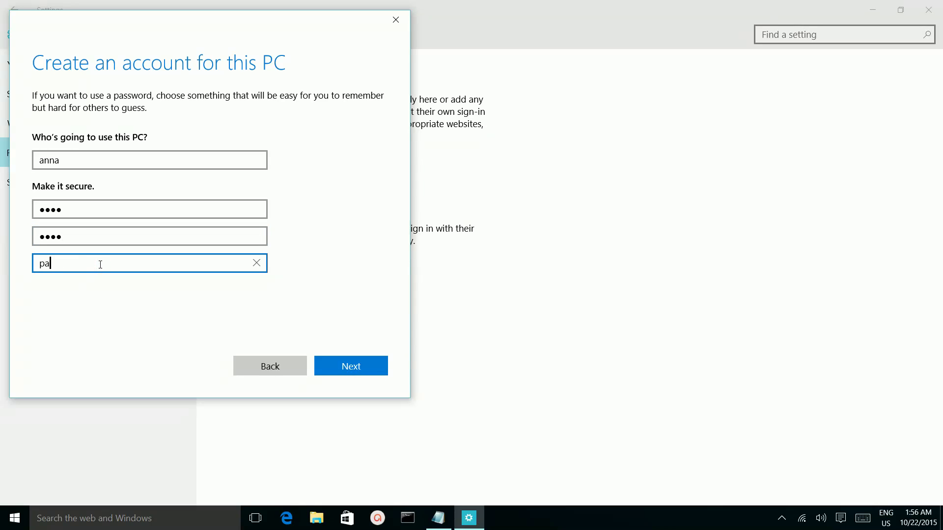
pyautogui.click(357, 369)
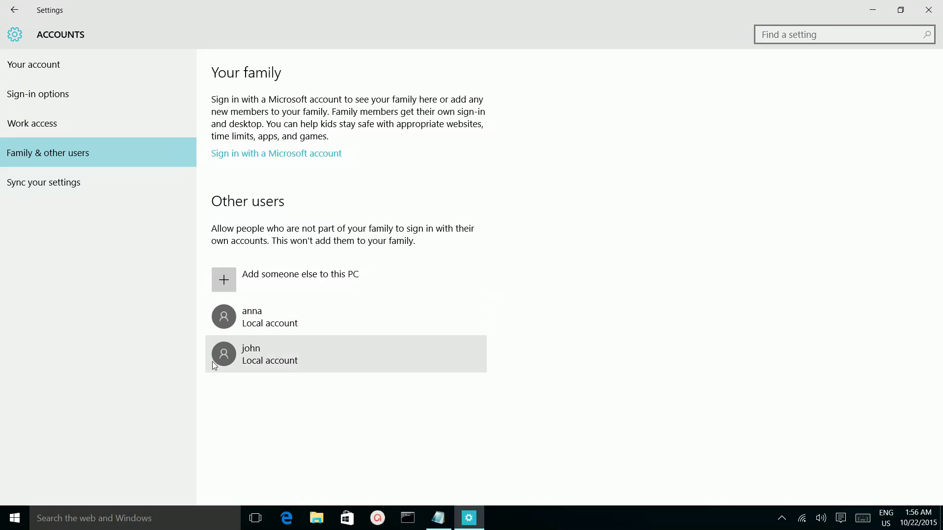
pyautogui.click(11, 523)
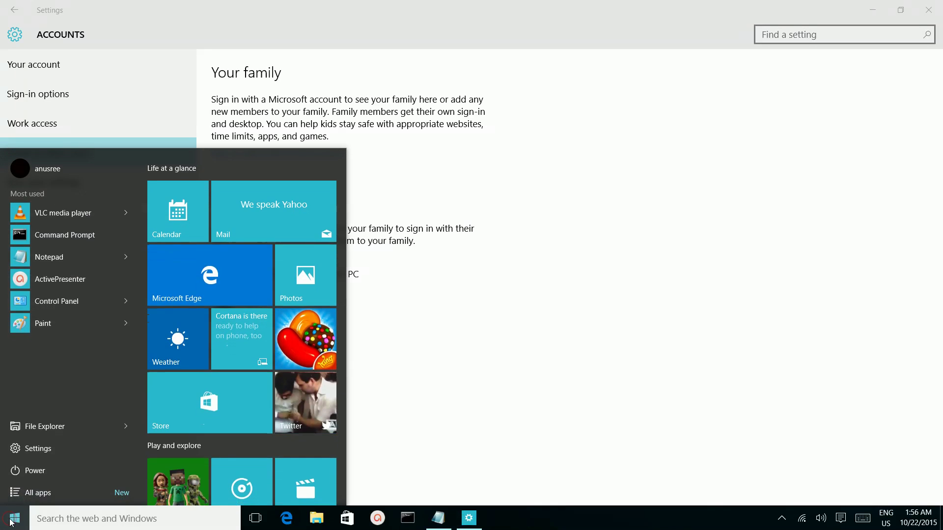
pyautogui.click(53, 172)
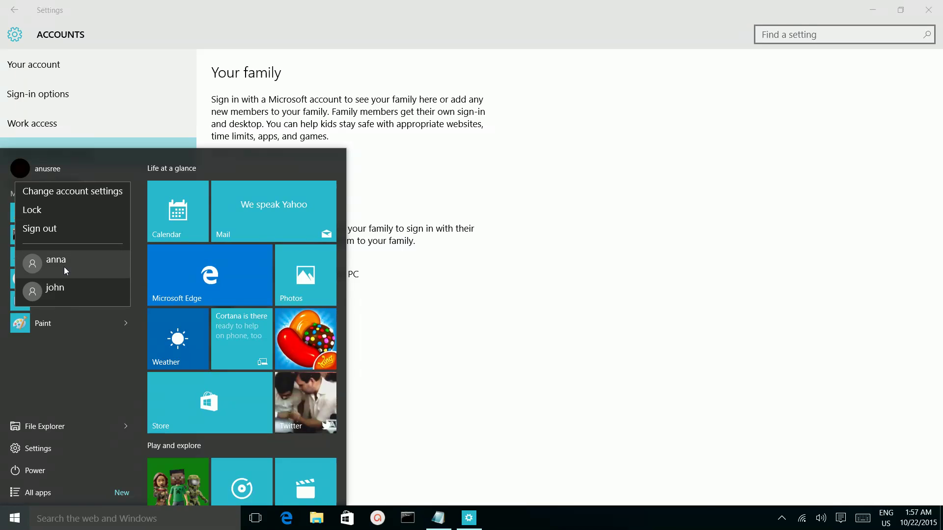
pyautogui.click(543, 335)
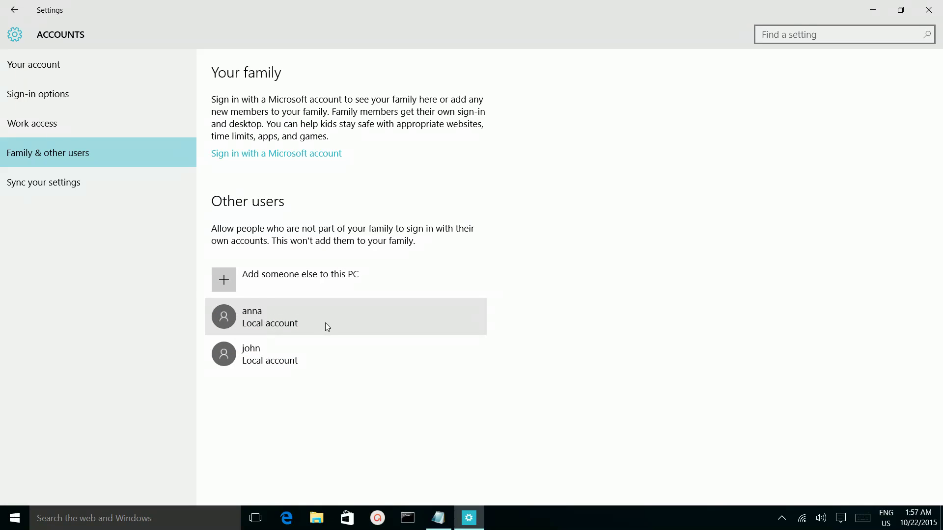
# Check the first account's type options, keep Standard User, and cancel without changes.
pyautogui.click(262, 321)
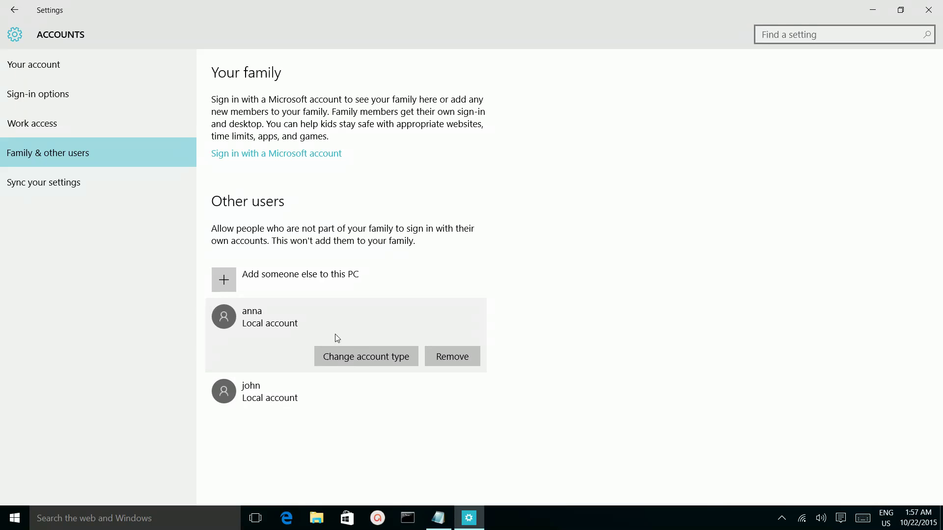
pyautogui.click(348, 358)
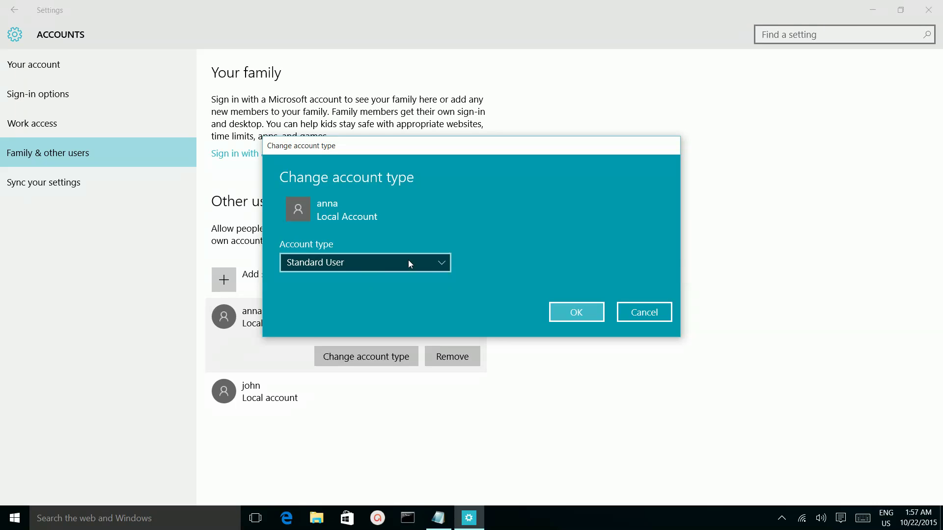
pyautogui.click(439, 266)
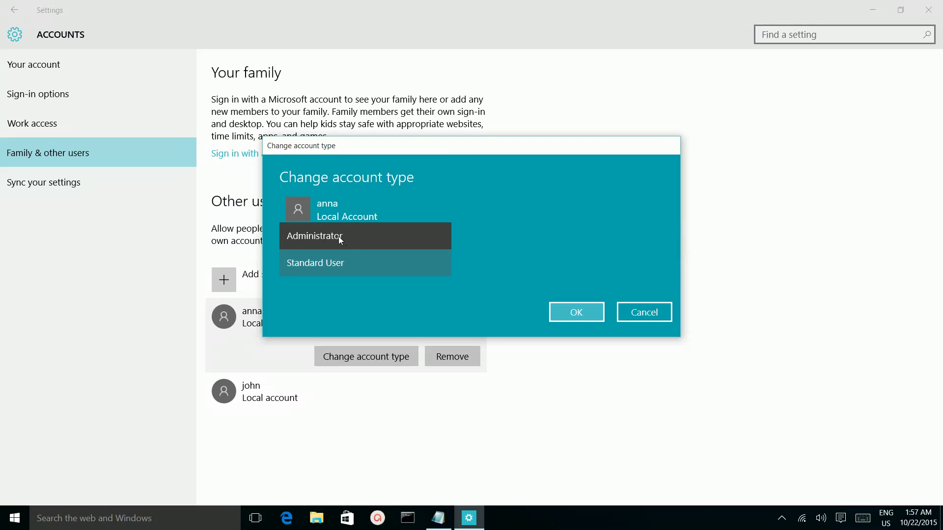
pyautogui.click(419, 205)
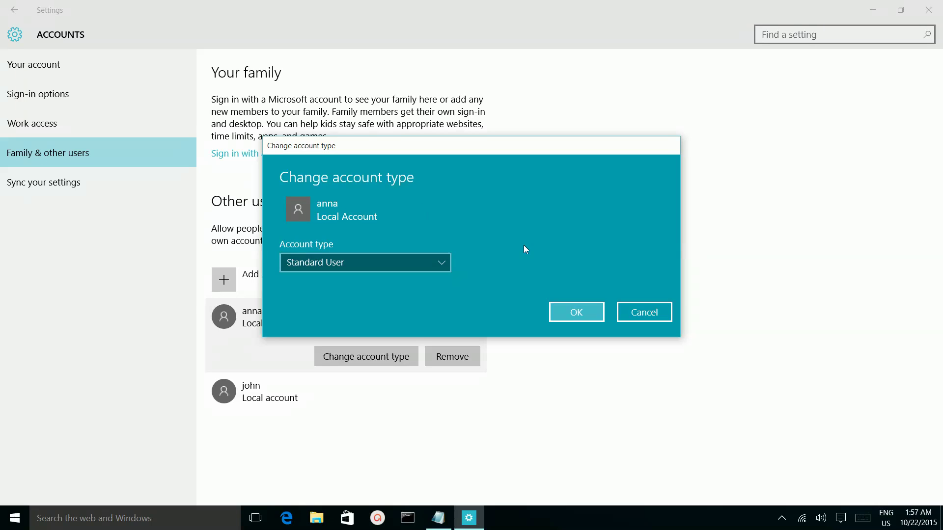
pyautogui.click(625, 309)
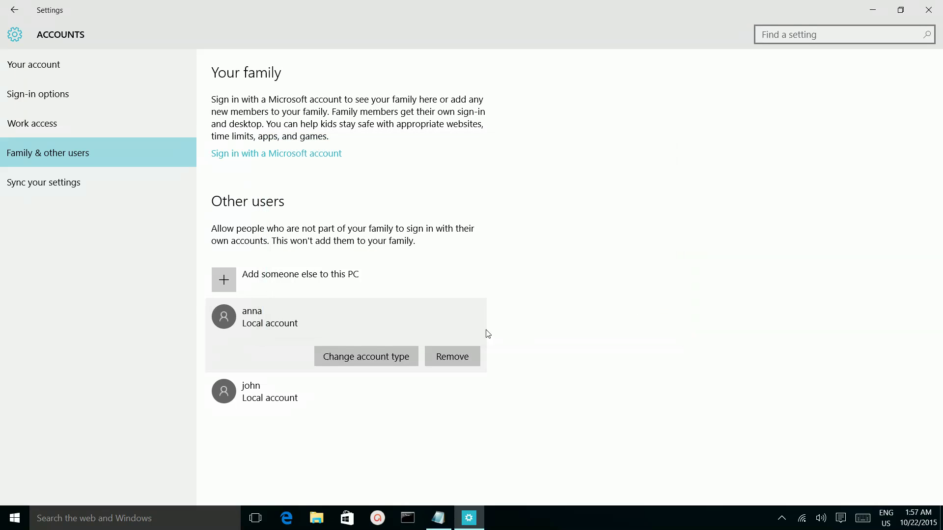
# Remove the first listed local account, confirming Delete account and data.
pyautogui.click(452, 358)
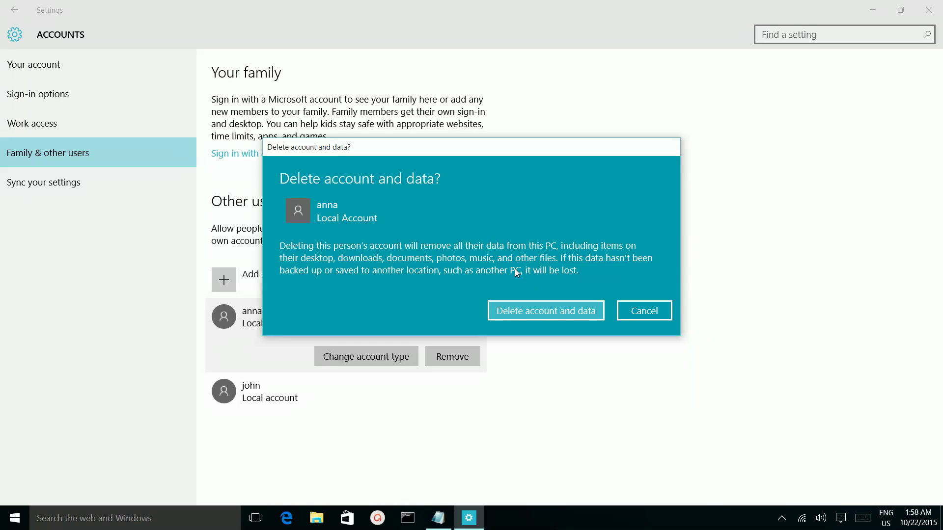
pyautogui.click(532, 314)
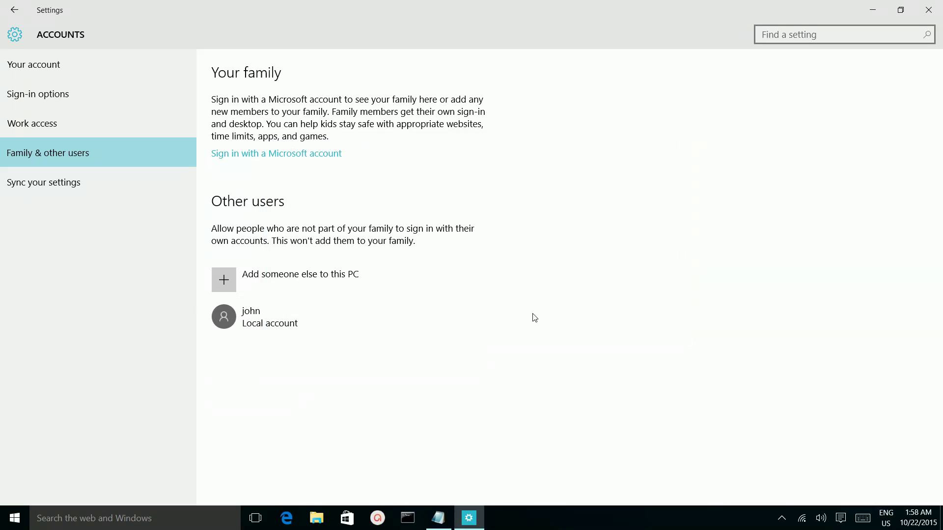